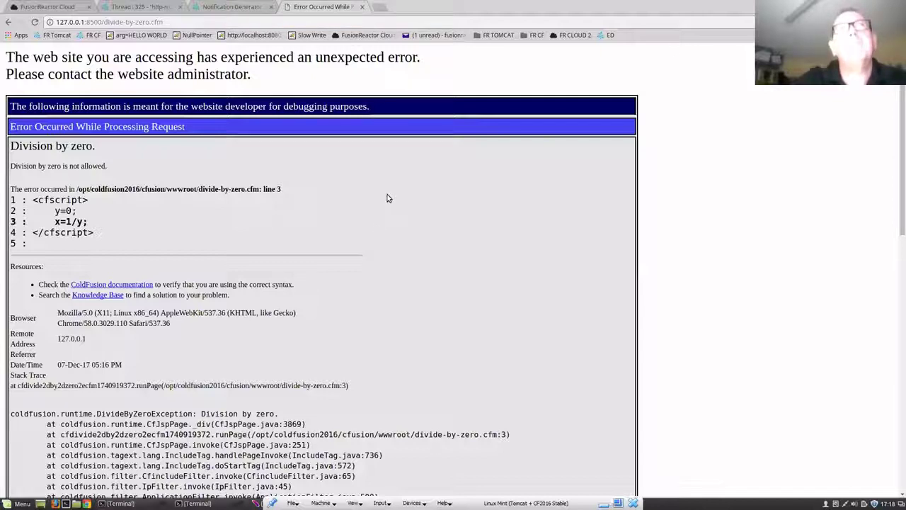
# Set the fire count of the divide-by-zero.cfm line 3 breakpoint to 3 in FusionReactor and save it
pyautogui.click(126, 7)
pyautogui.moveTo(49, 338)
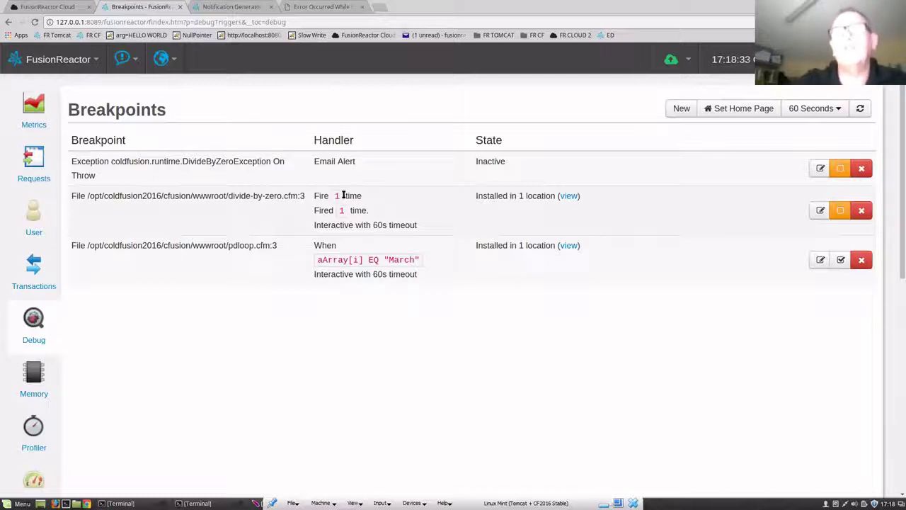
pyautogui.click(821, 211)
pyautogui.click(233, 325)
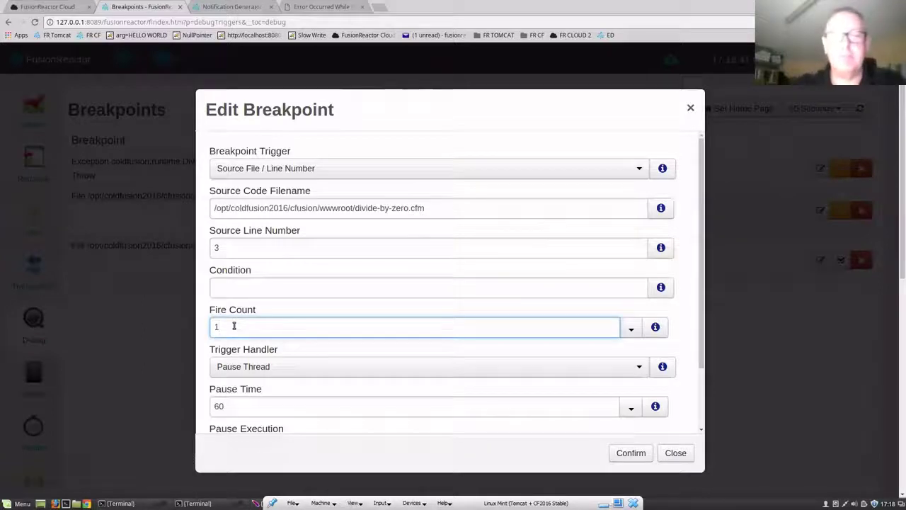
pyautogui.press('BackSpace')
pyautogui.write('3')
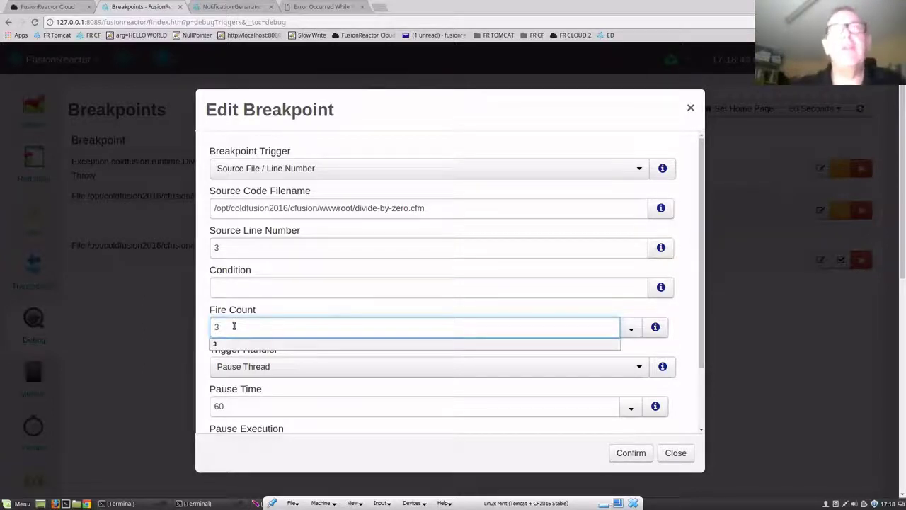
pyautogui.click(637, 454)
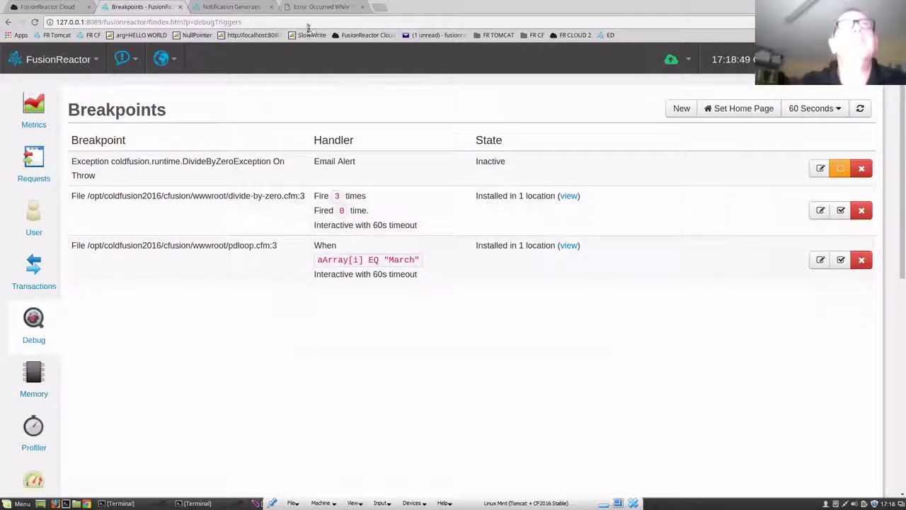
# Request the divide-by-zero.cfm page again to trigger its line 3 breakpoint
pyautogui.click(319, 8)
pyautogui.click(262, 23)
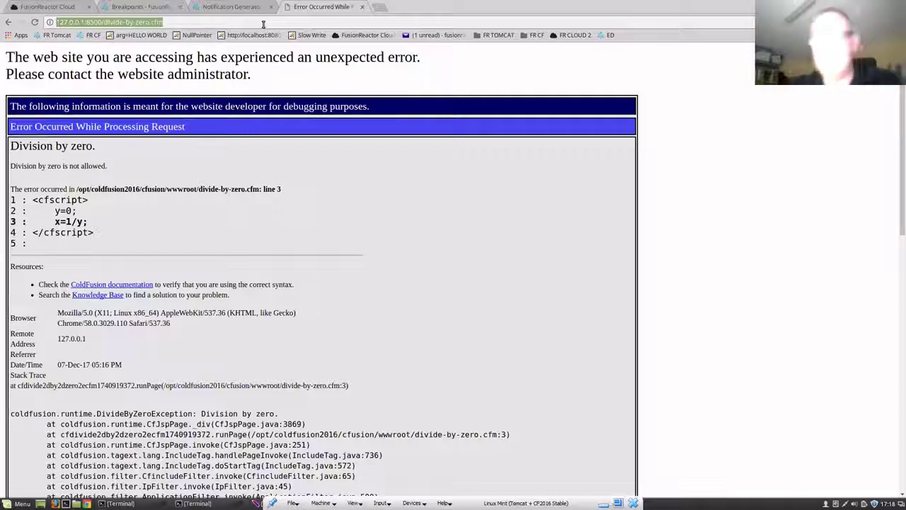
pyautogui.press('Return')
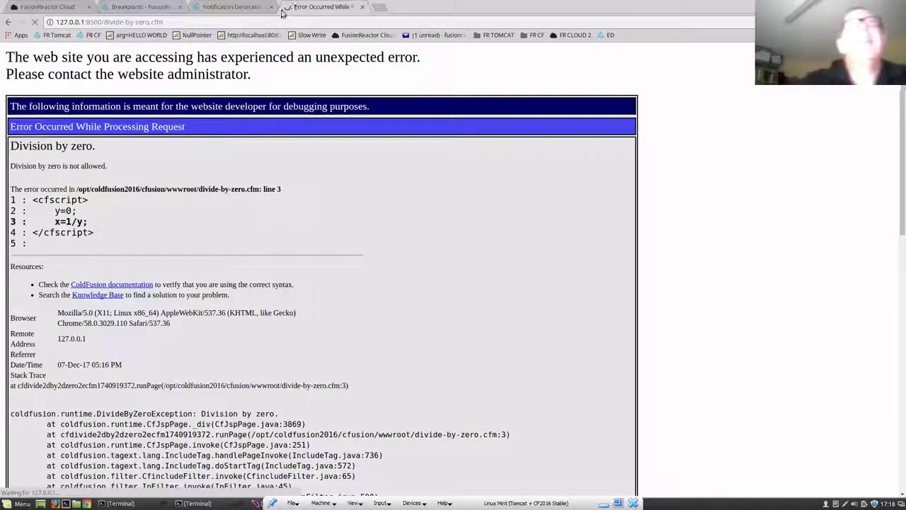
# Open the paused divide-by-zero.cfm thread in the debugger, resume it and return to the requested page
pyautogui.click(124, 8)
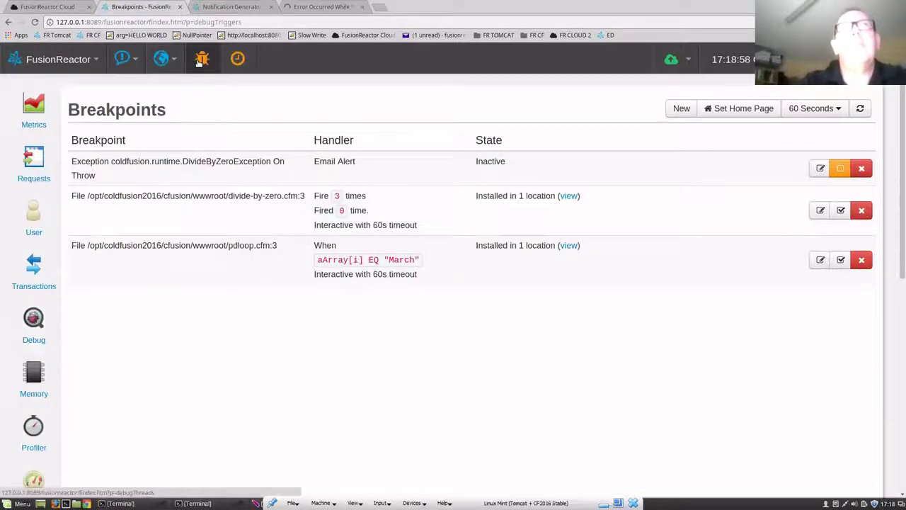
pyautogui.click(200, 62)
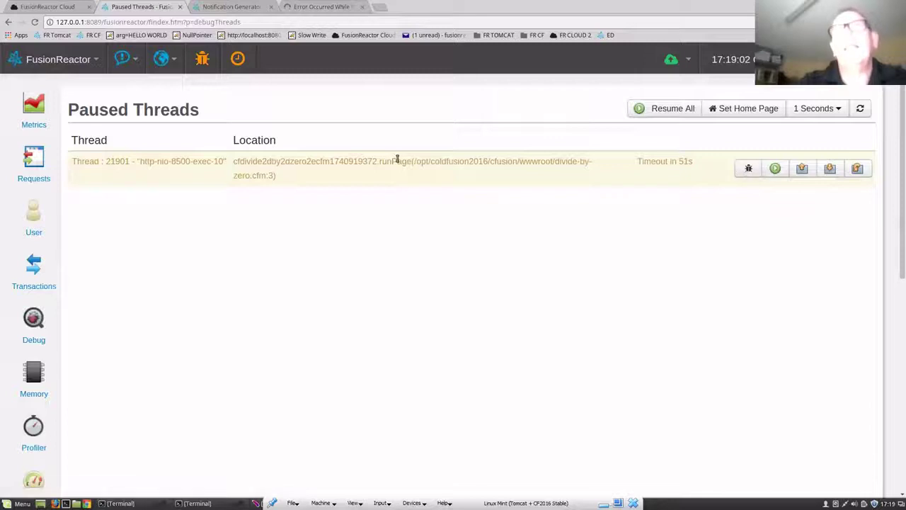
pyautogui.click(748, 167)
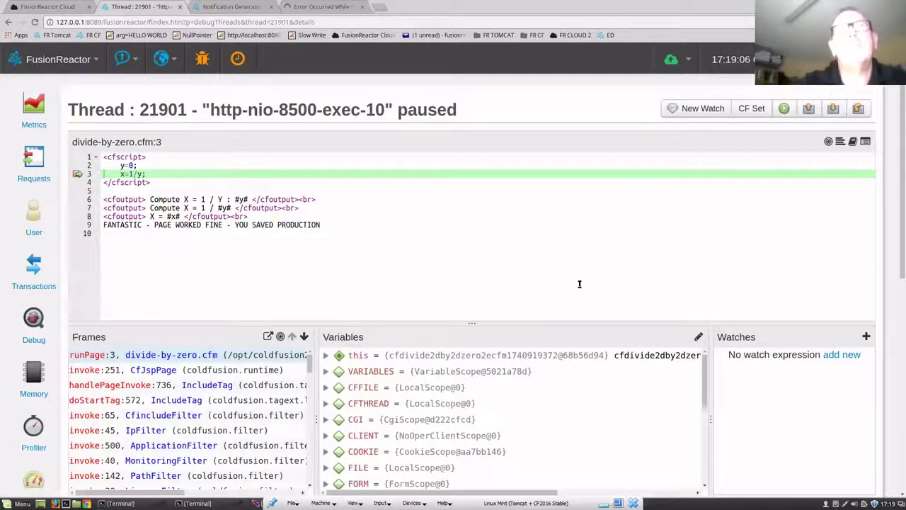
pyautogui.click(784, 111)
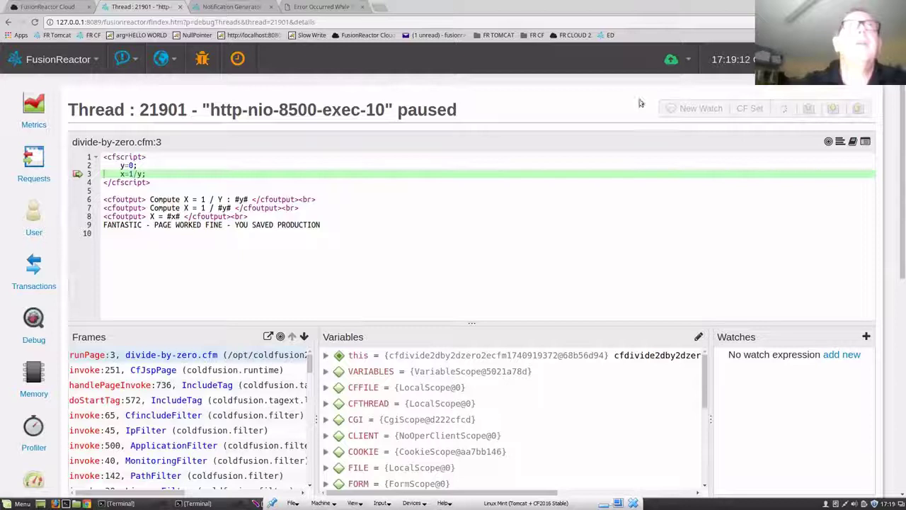
pyautogui.click(320, 7)
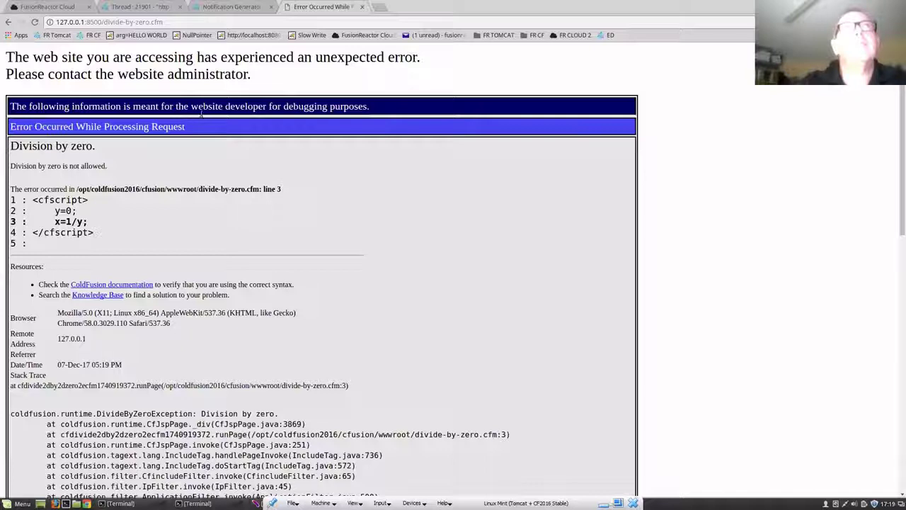
# Switch to the FusionReactor Cloud overview and view the check details of the Serious DIV ZERO error alert
pyautogui.click(55, 8)
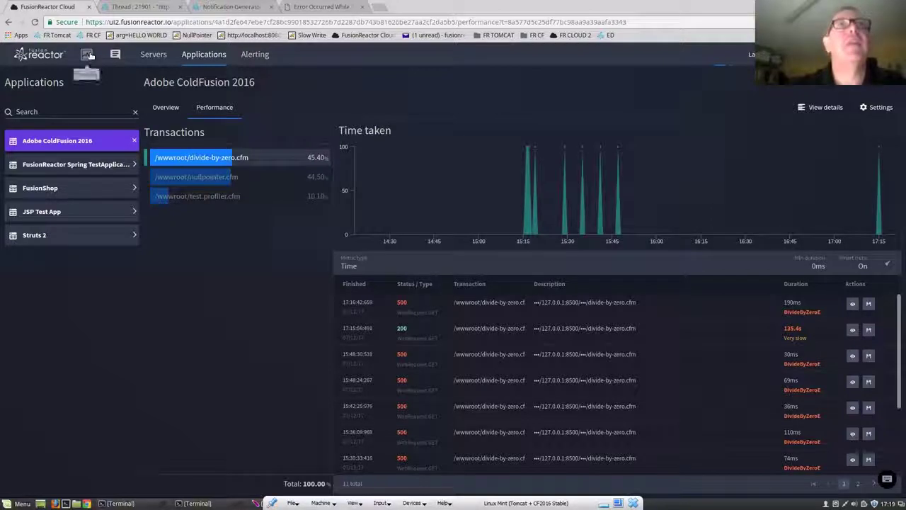
pyautogui.click(89, 56)
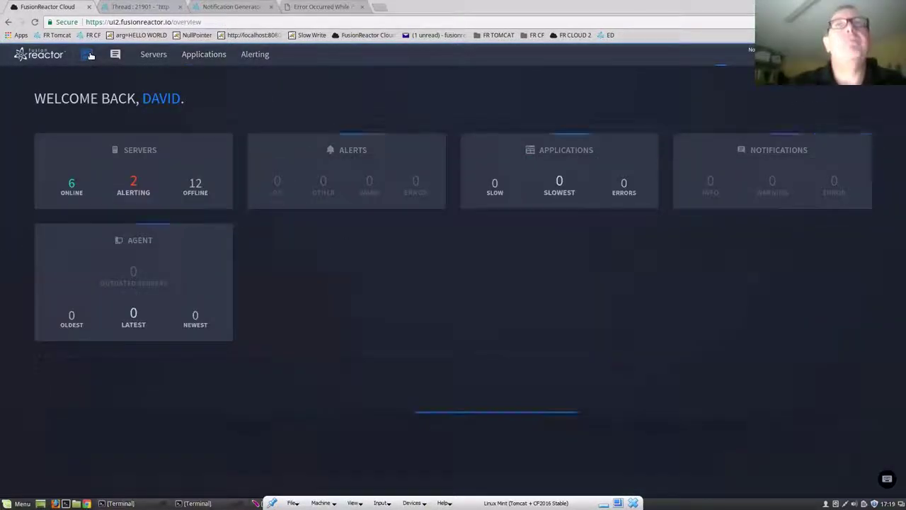
pyautogui.moveTo(416, 187)
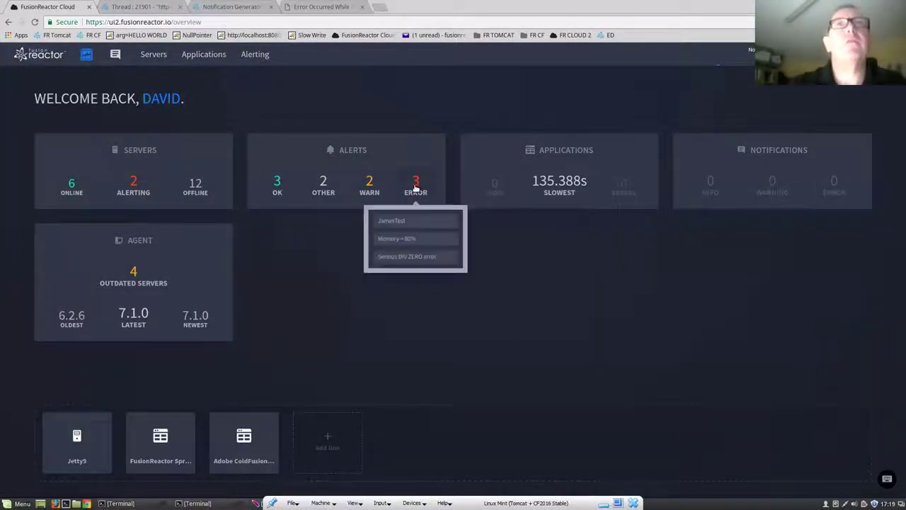
pyautogui.click(414, 256)
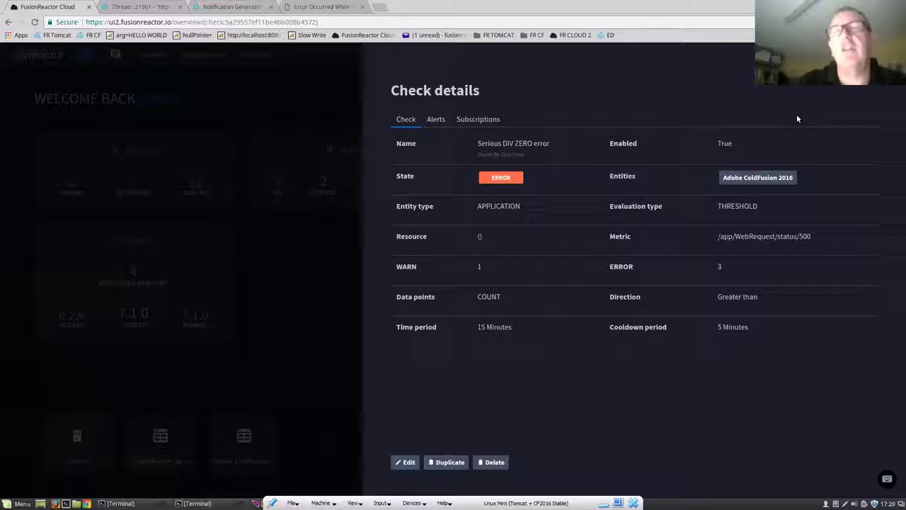
pyautogui.click(180, 163)
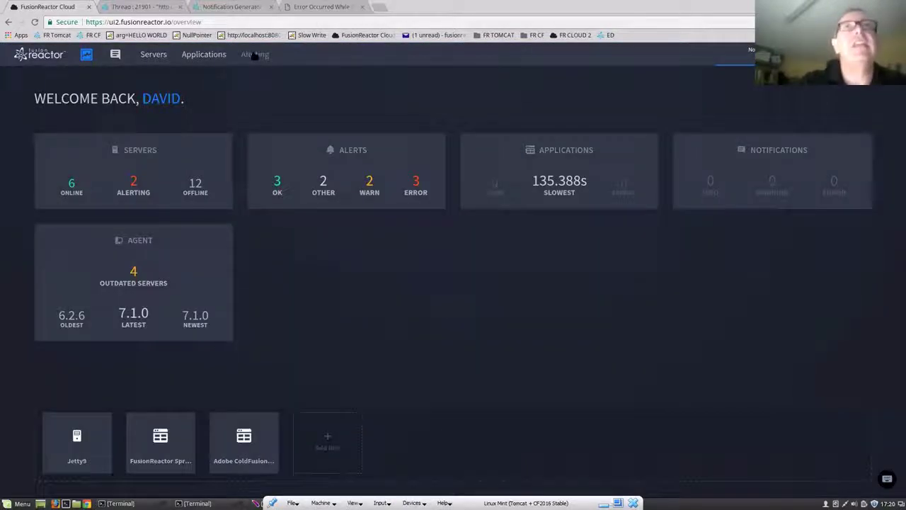
# List the alerting checks and highlight the /app/WebRequest/status/500 condition of the Serious DIV ZERO error check
pyautogui.click(254, 54)
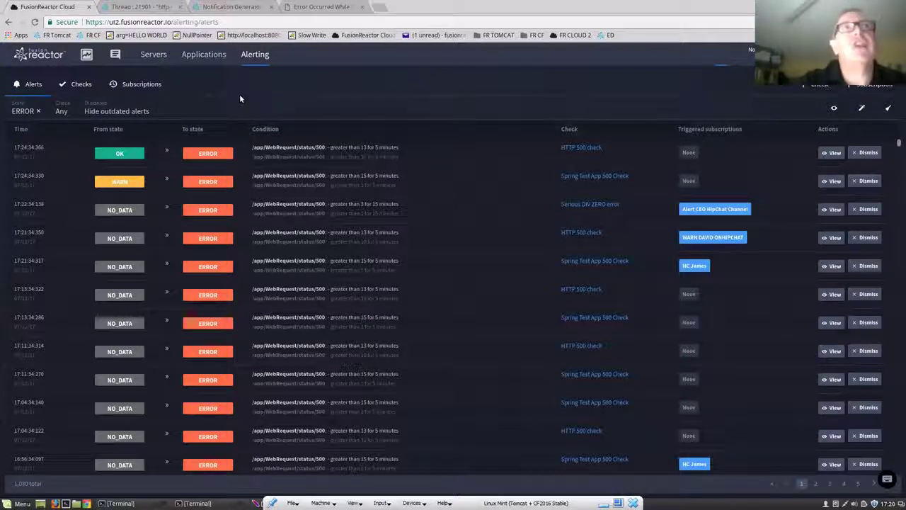
pyautogui.click(73, 87)
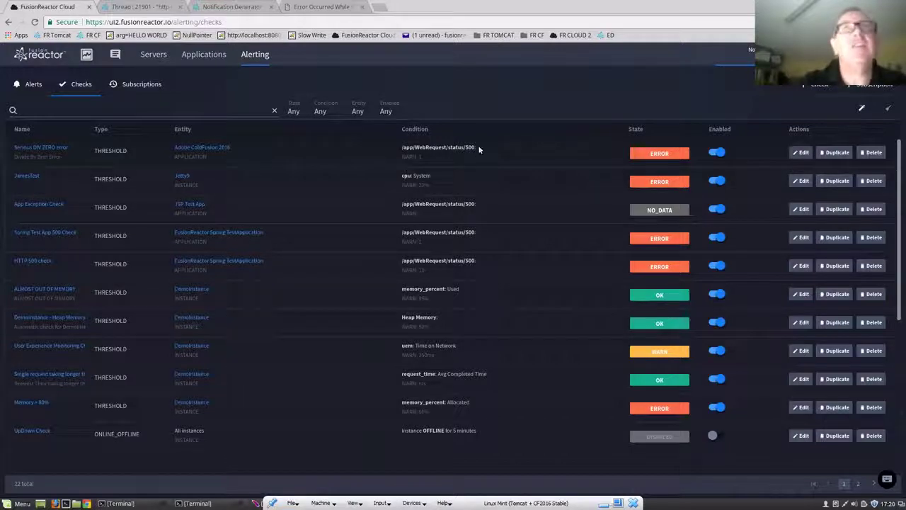
pyautogui.moveTo(472, 147); pyautogui.dragTo(403, 148)
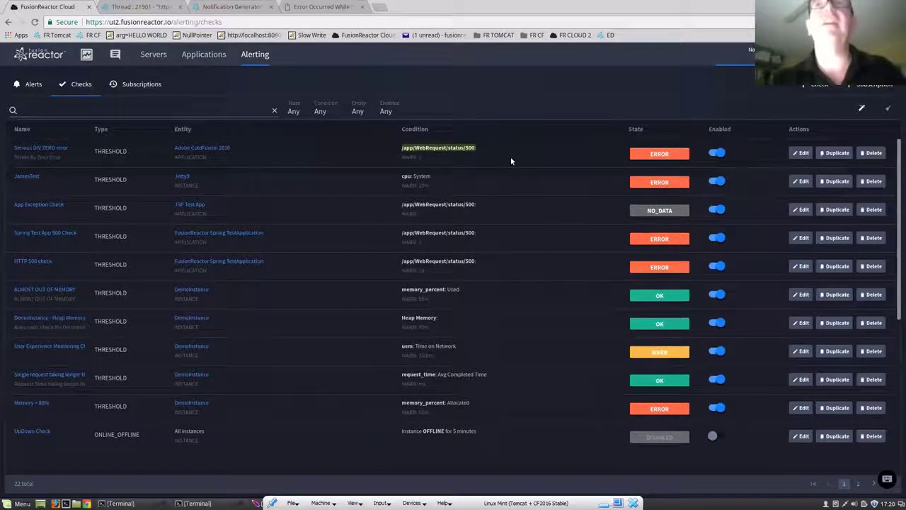
pyautogui.hotkey('ctrl', '+')
pyautogui.hotkey('ctrl', '+')
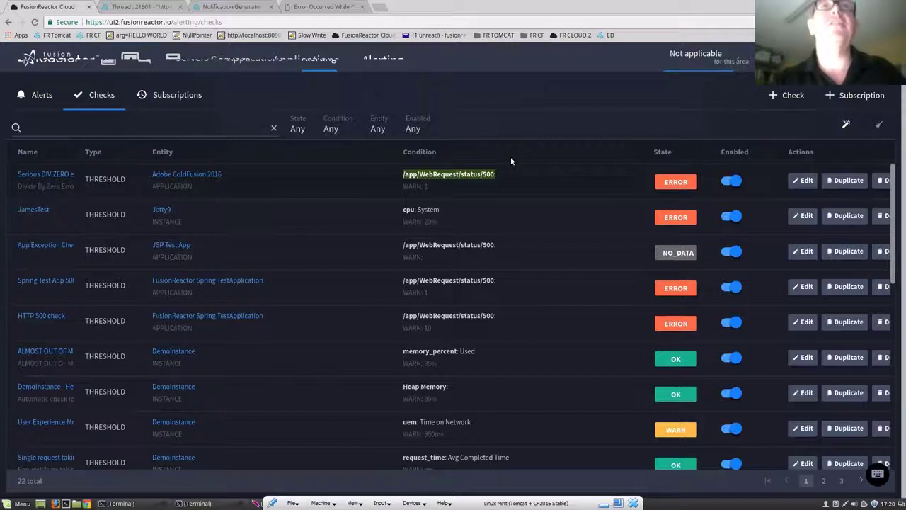
pyautogui.hotkey('ctrl', '+')
pyautogui.hotkey('ctrl', '+')
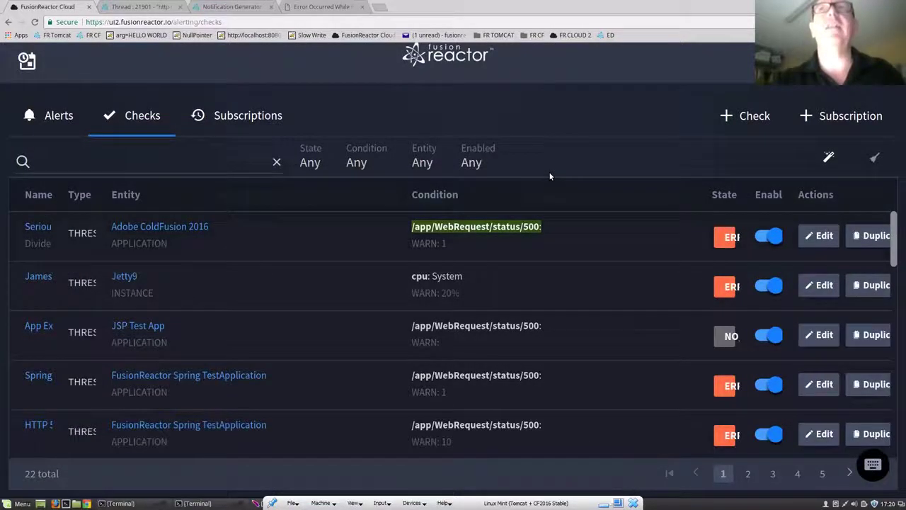
pyautogui.hotkey('ctrl', '-')
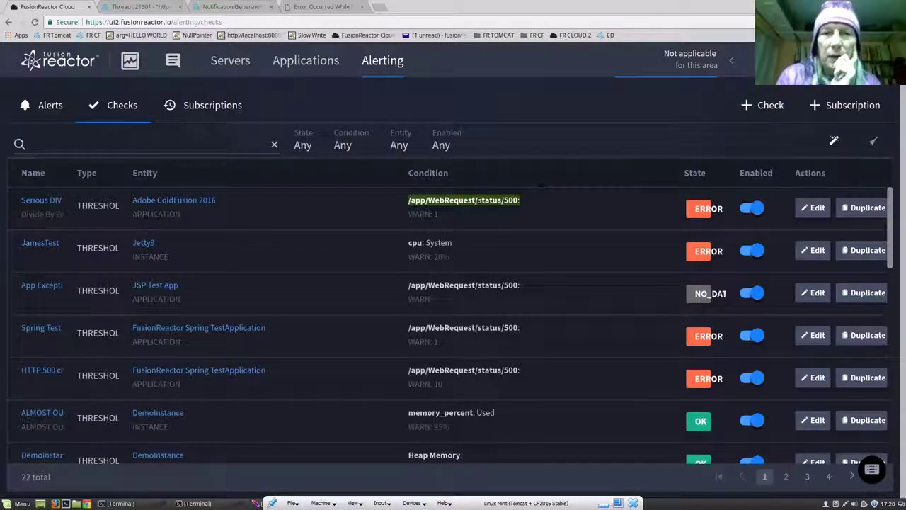
# Open the Serious DIV ZERO error check for editing and choose /app/WebRequest/status/500 as its metric
pyautogui.click(804, 208)
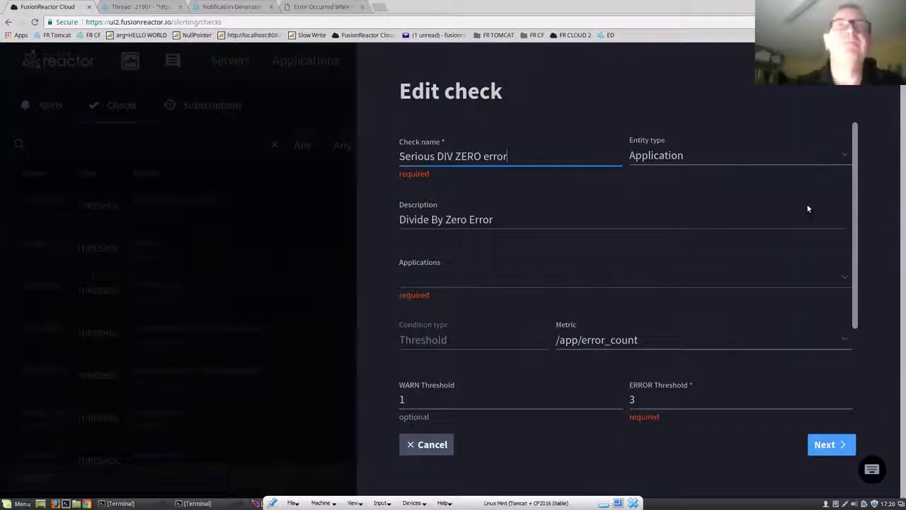
pyautogui.moveTo(857, 203); pyautogui.dragTo(861, 232)
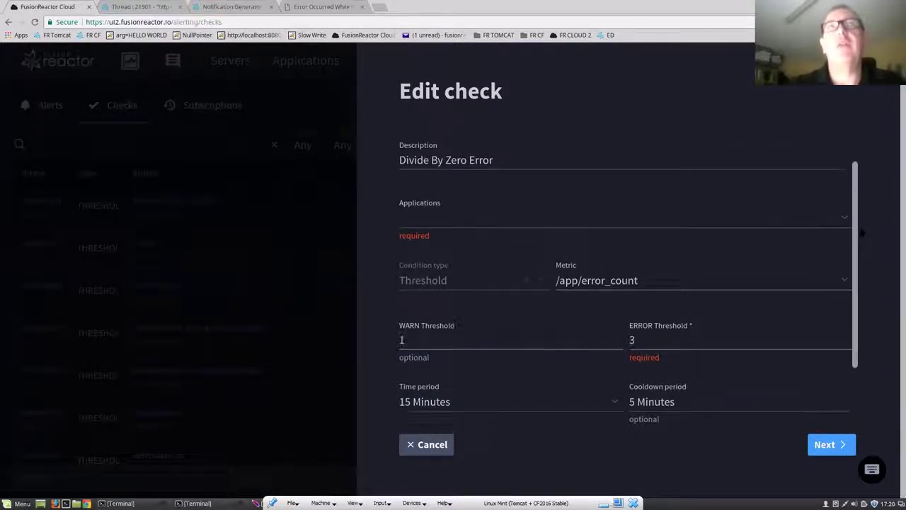
pyautogui.moveTo(857, 250); pyautogui.dragTo(861, 296)
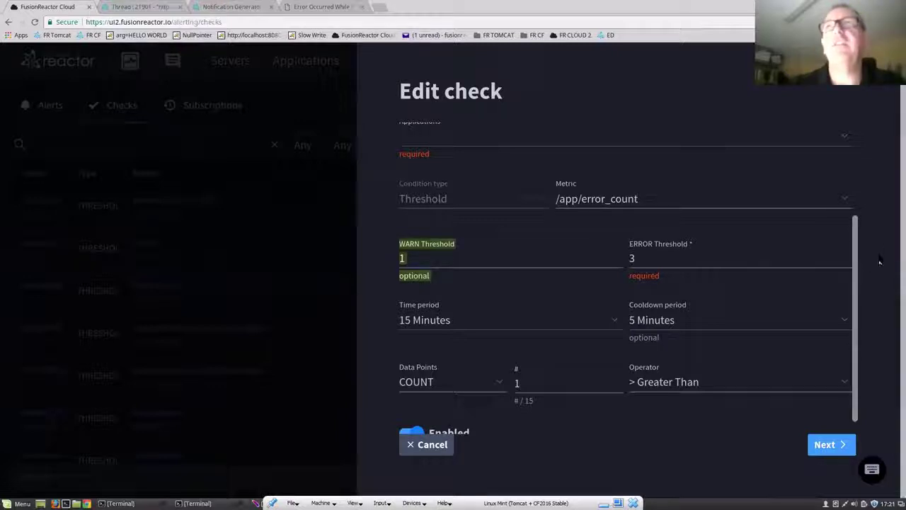
pyautogui.click(844, 207)
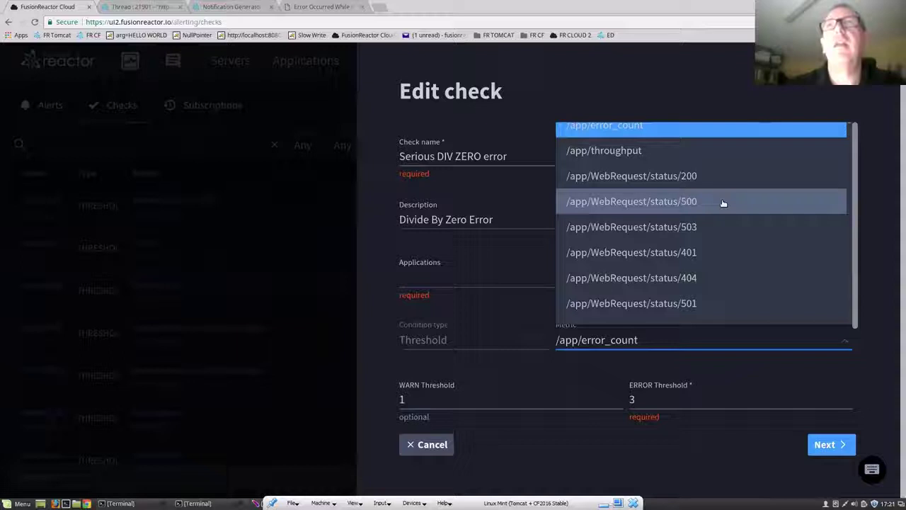
pyautogui.click(722, 201)
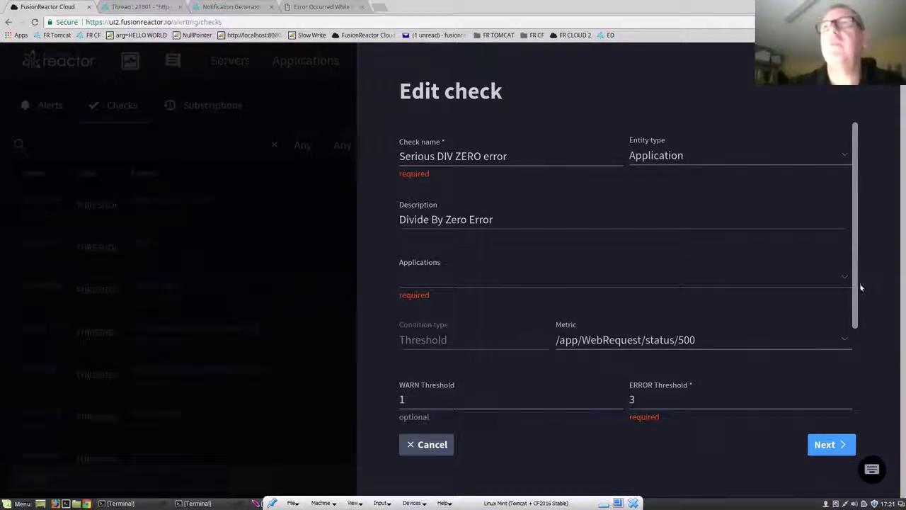
# Review the check's threshold settings and available subscriptions, and close the editor without saving
pyautogui.moveTo(857, 318); pyautogui.dragTo(858, 338)
pyautogui.scroll(-3, 862, 375)
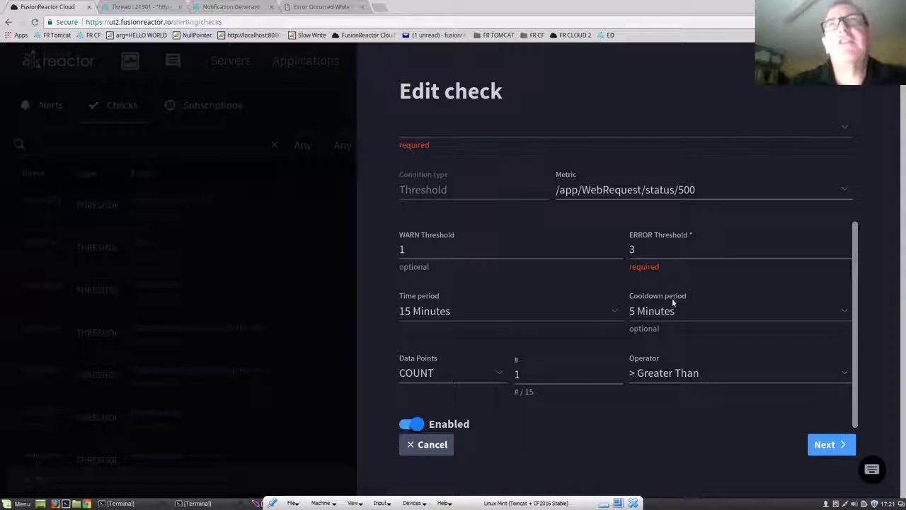
pyautogui.click(842, 445)
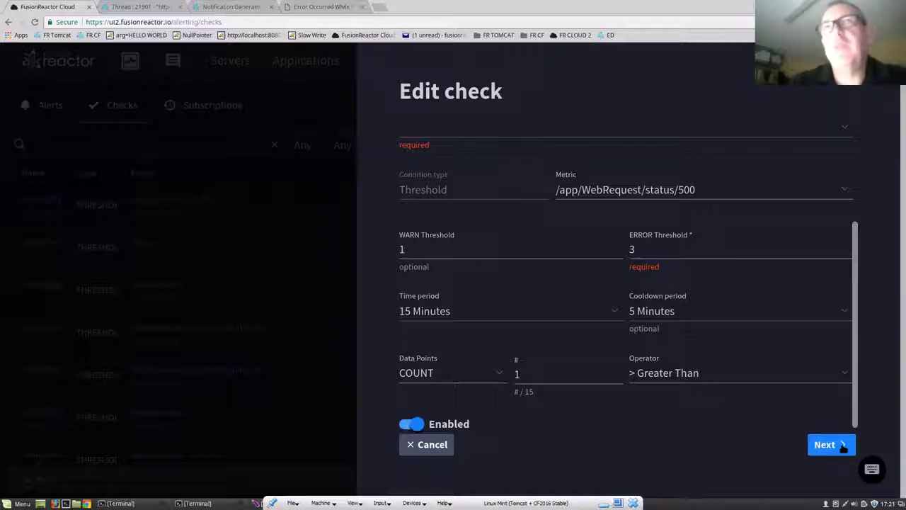
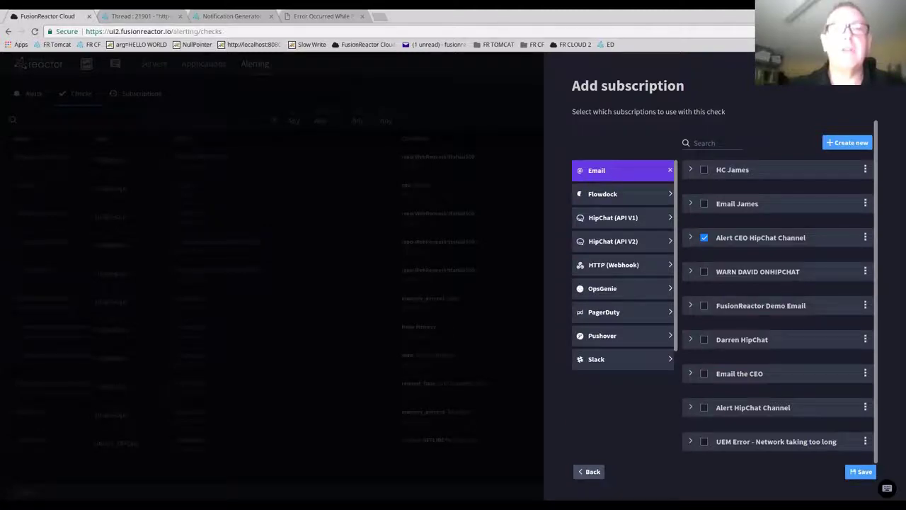
pyautogui.hotkey('alt', 'Tab')
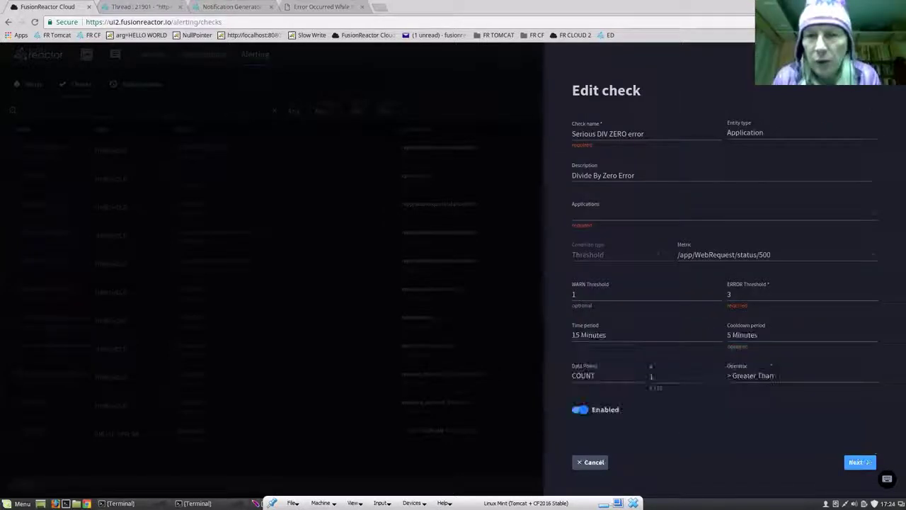
pyautogui.click(506, 108)
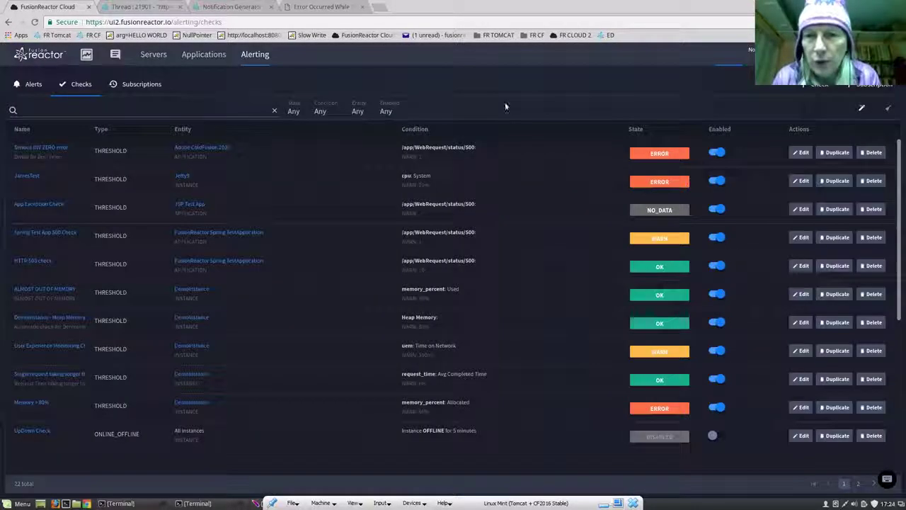
# List the alerts, clear the existing state filter and show only alerts with the WARN state
pyautogui.click(34, 84)
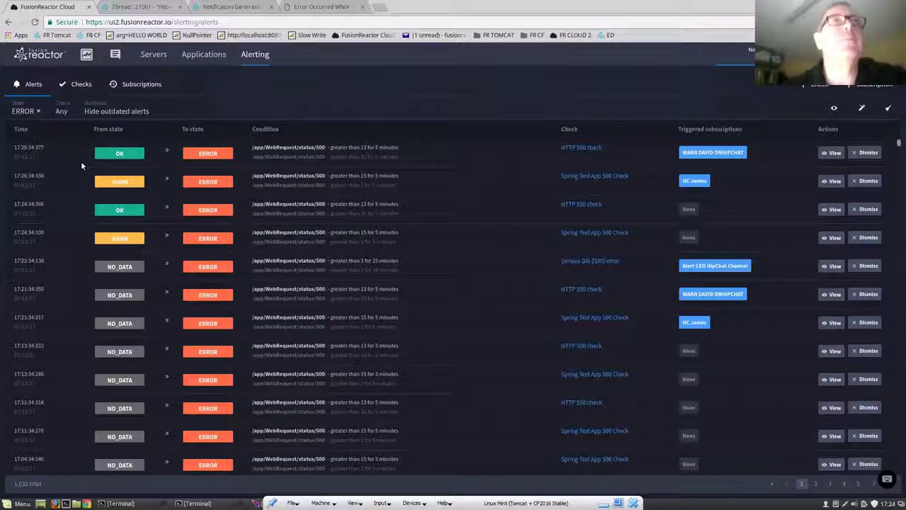
pyautogui.click(37, 112)
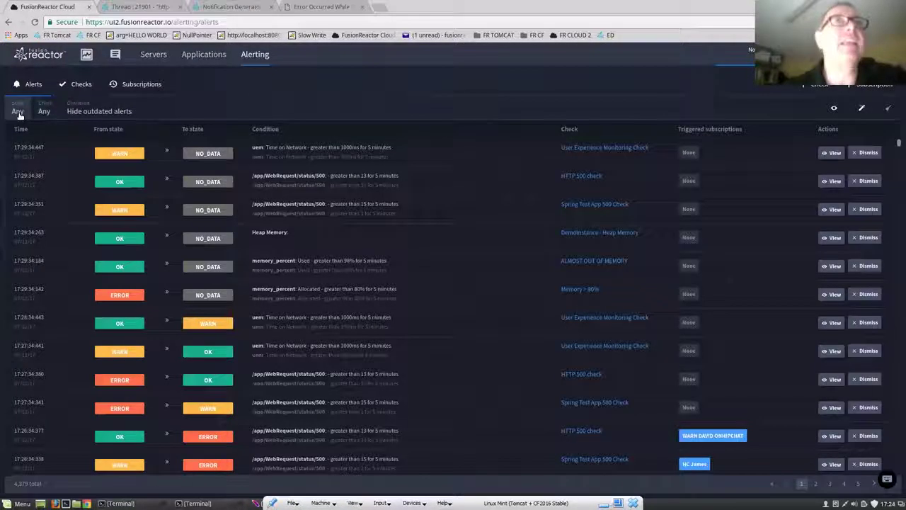
pyautogui.click(18, 111)
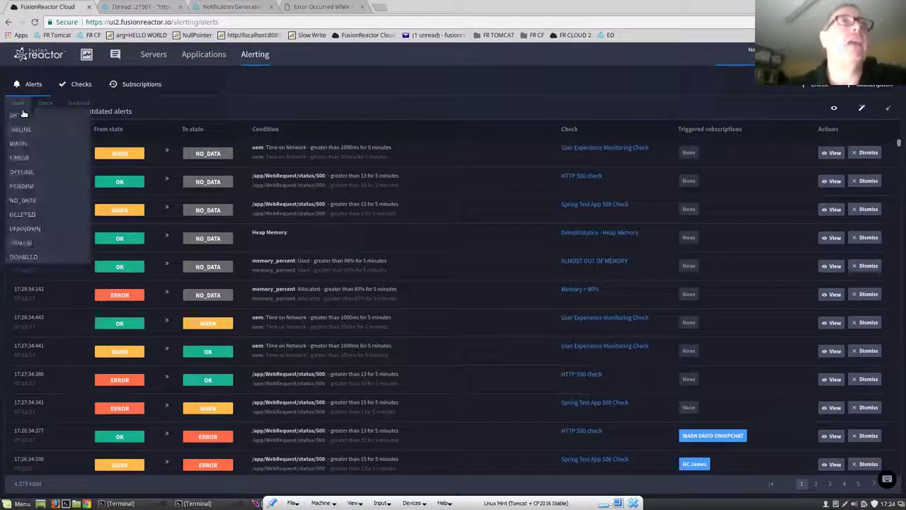
pyautogui.click(19, 155)
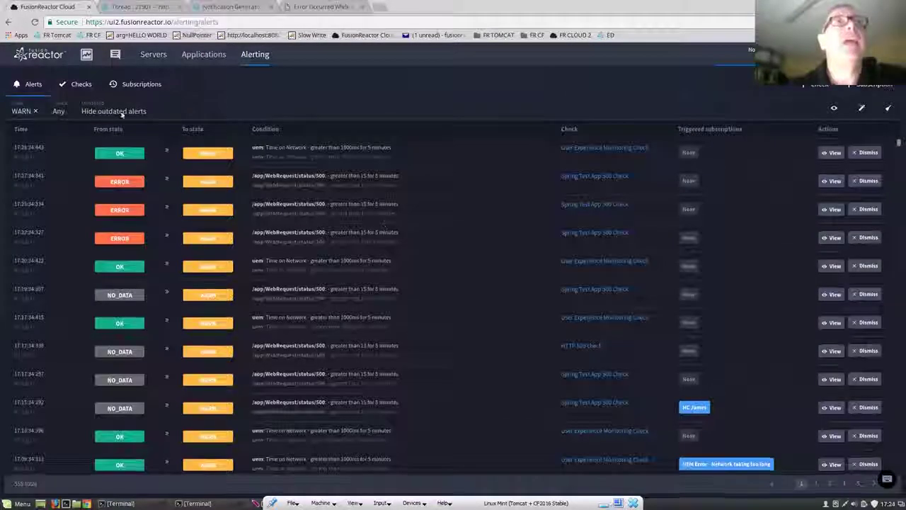
# Return to the overview, go to the online servers and view the graphs of DemoInstance
pyautogui.click(89, 56)
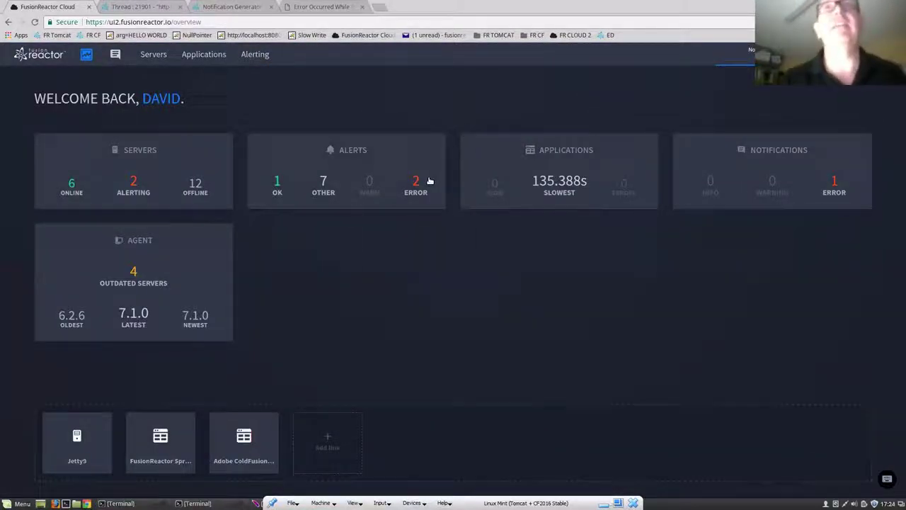
pyautogui.moveTo(426, 183)
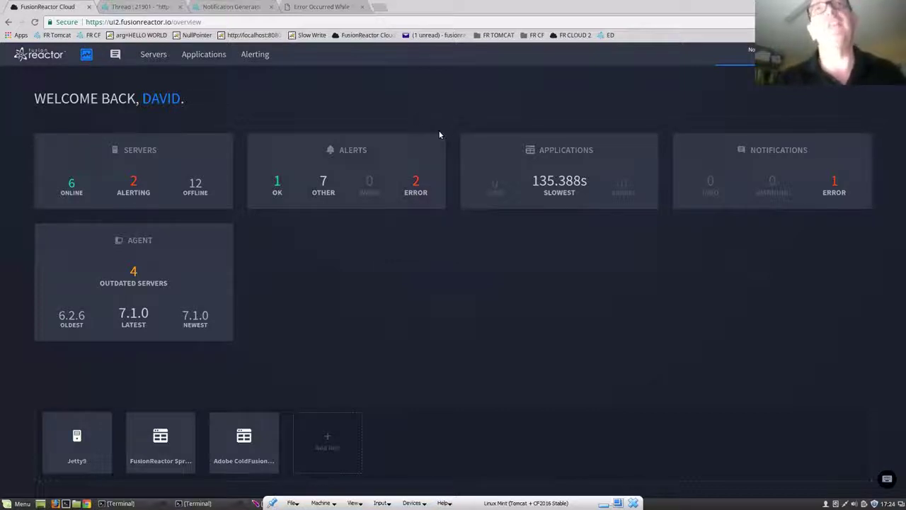
pyautogui.click(73, 186)
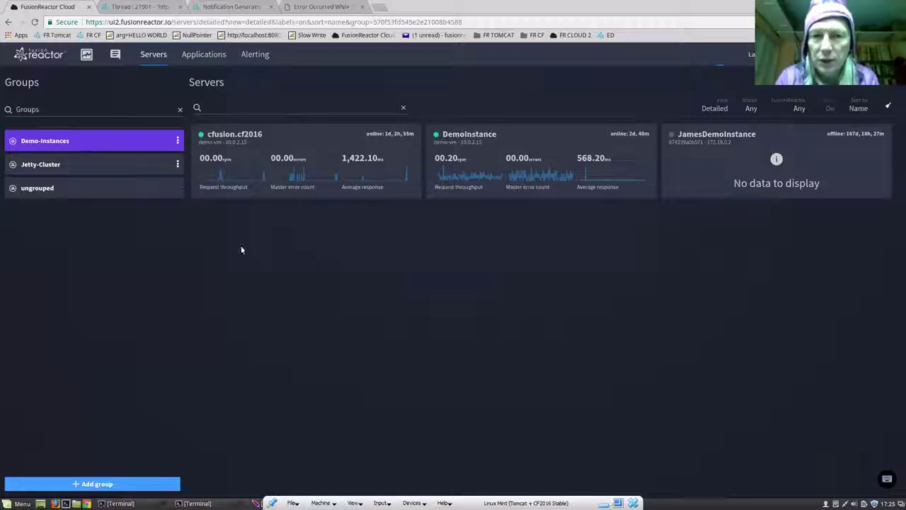
pyautogui.click(467, 136)
pyautogui.click(277, 113)
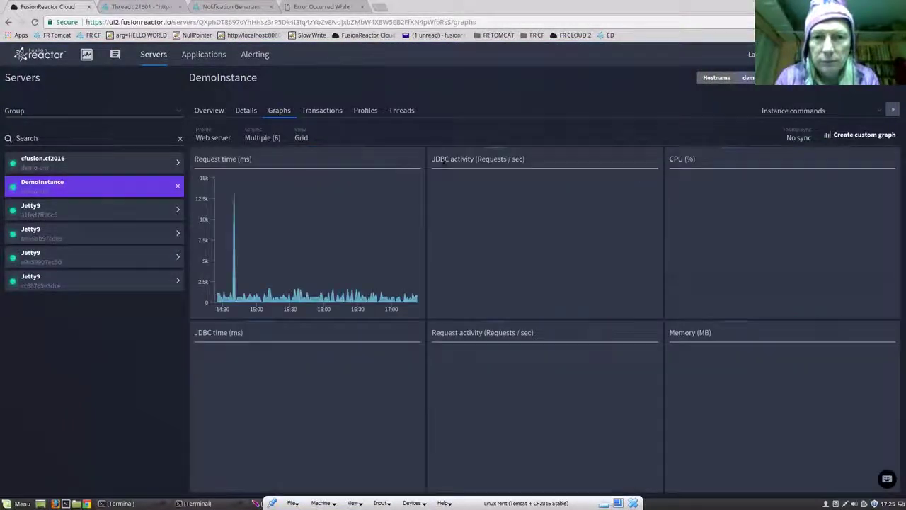
pyautogui.moveTo(541, 189)
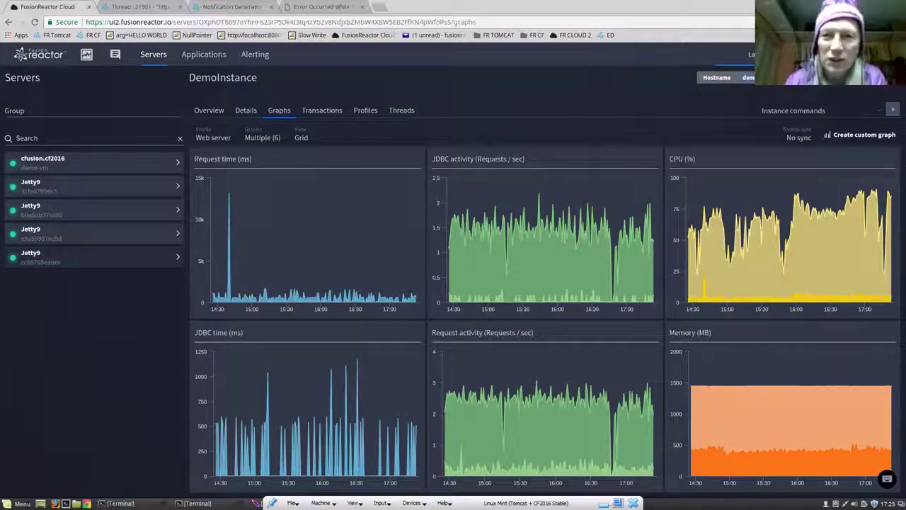
# Add the Memory Heap / Non-heap, Garbage collection - activity and Thread activity graphs to DemoInstance's graph grid
pyautogui.click(266, 142)
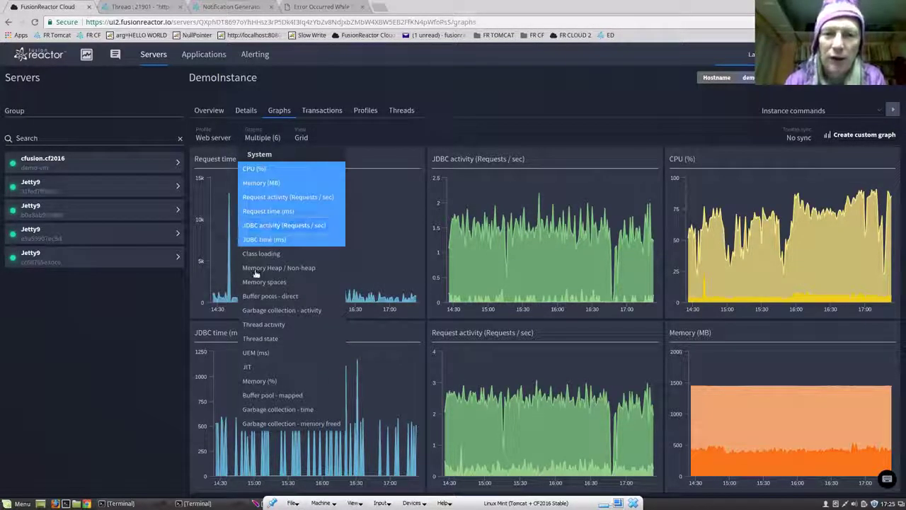
pyautogui.click(257, 267)
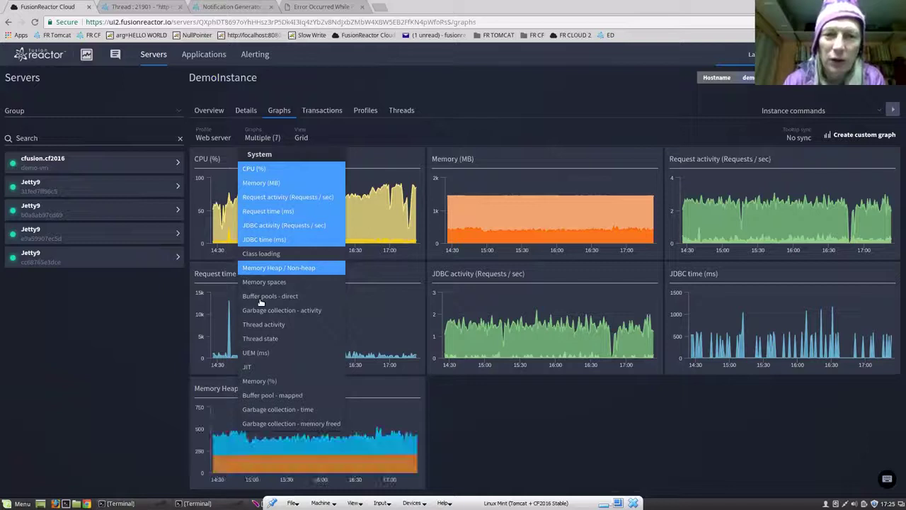
pyautogui.click(265, 310)
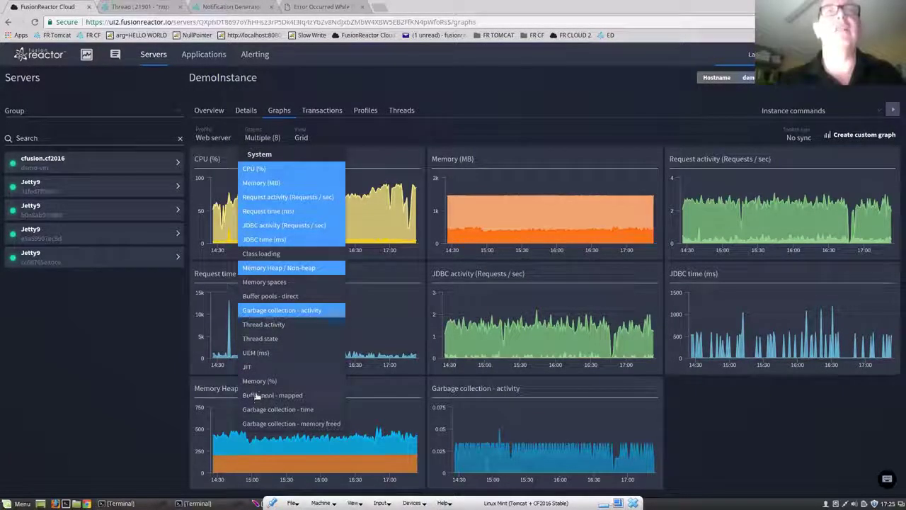
pyautogui.click(263, 325)
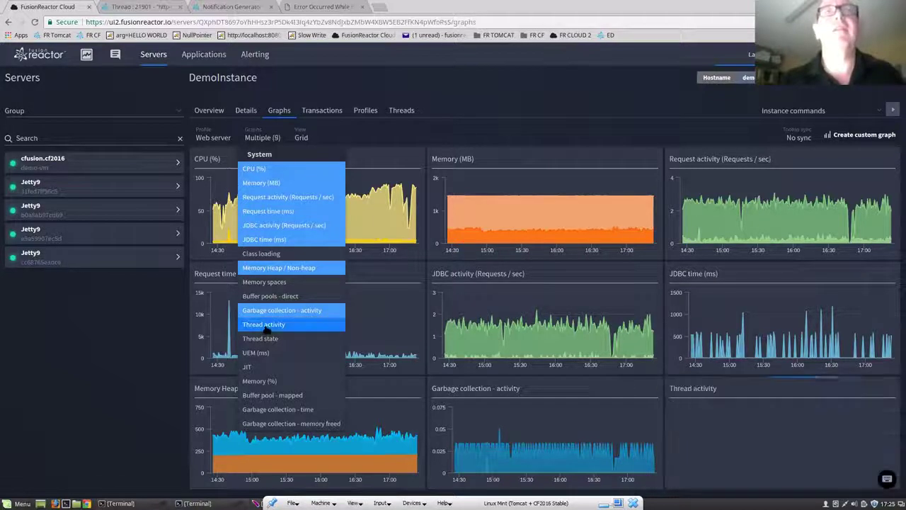
pyautogui.click(493, 136)
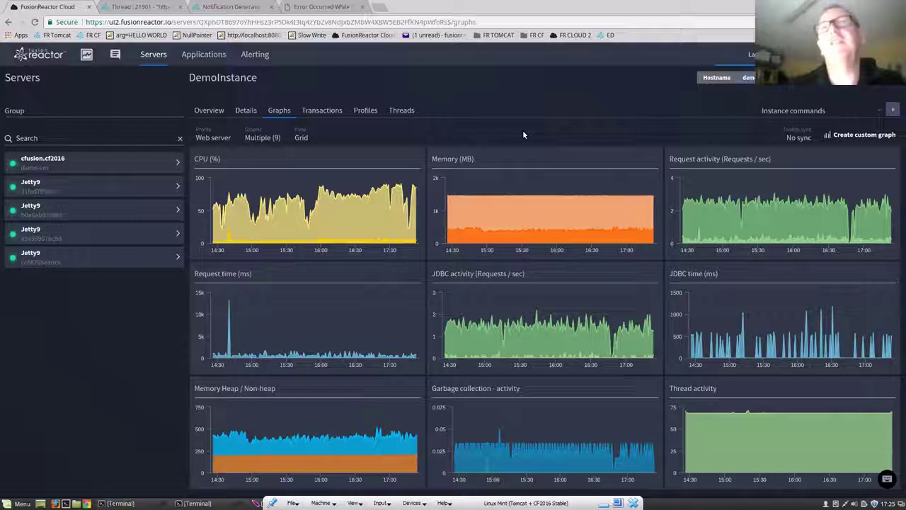